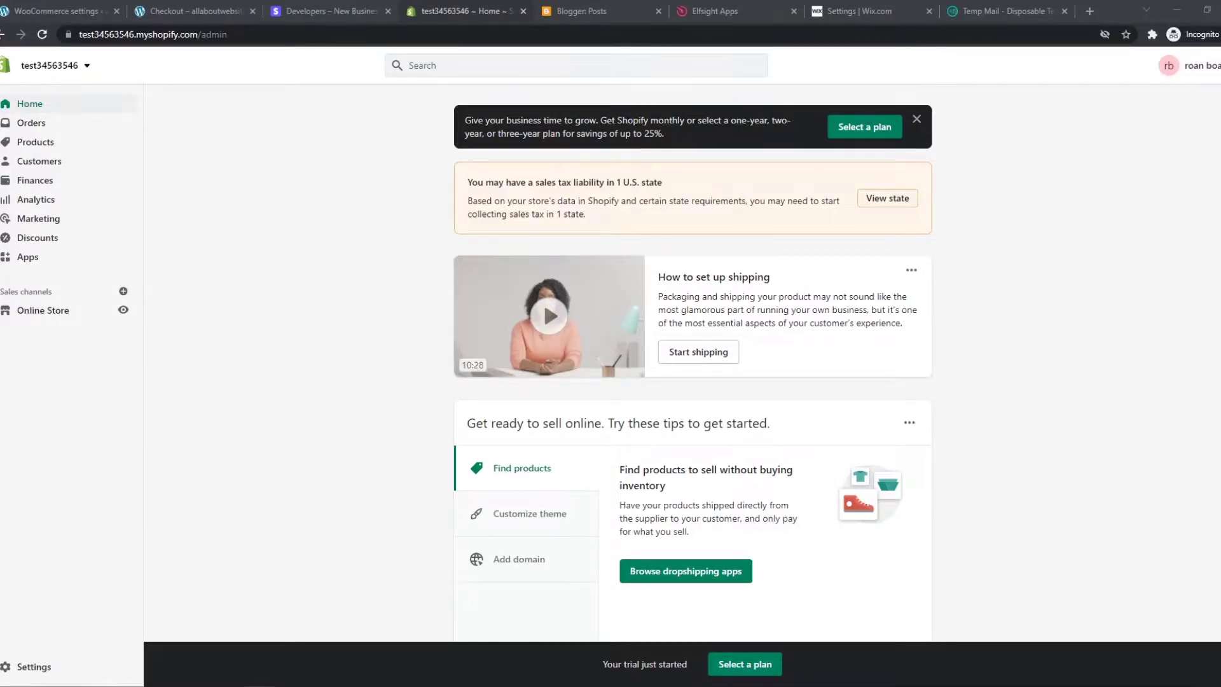
Step: Open the 'test' product from the Shopify admin Products list
{"action": "left_click", "coordinate": [596, 10]}
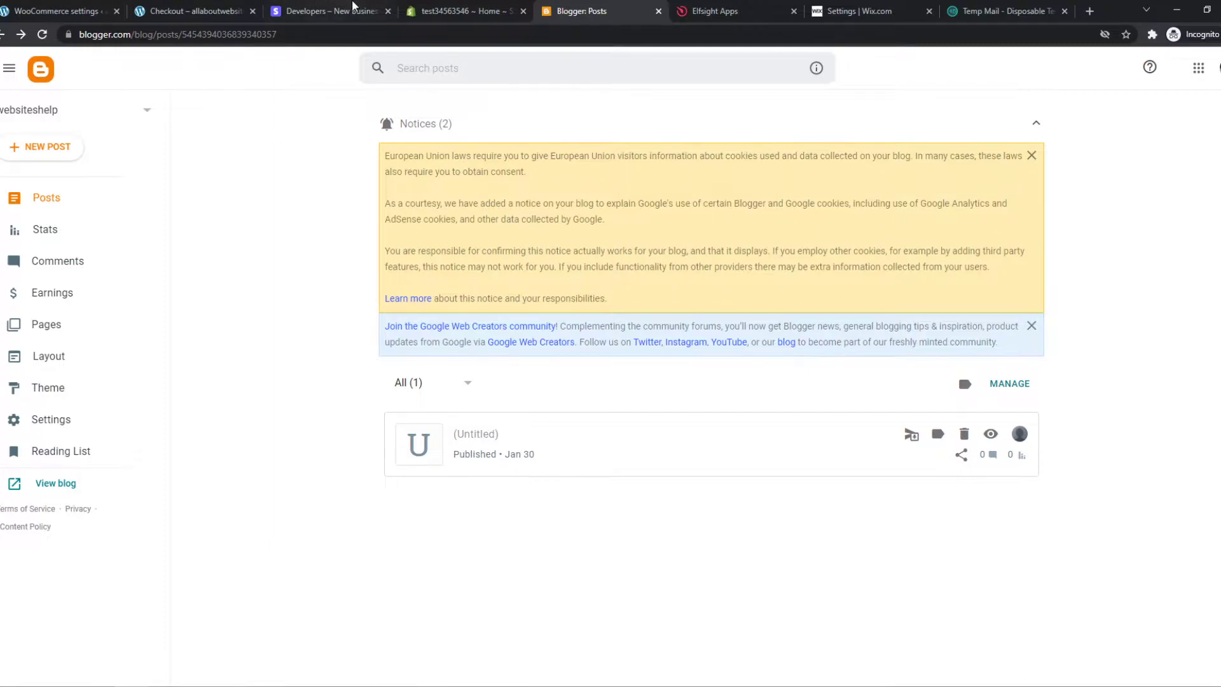
{"action": "left_click", "coordinate": [425, 14]}
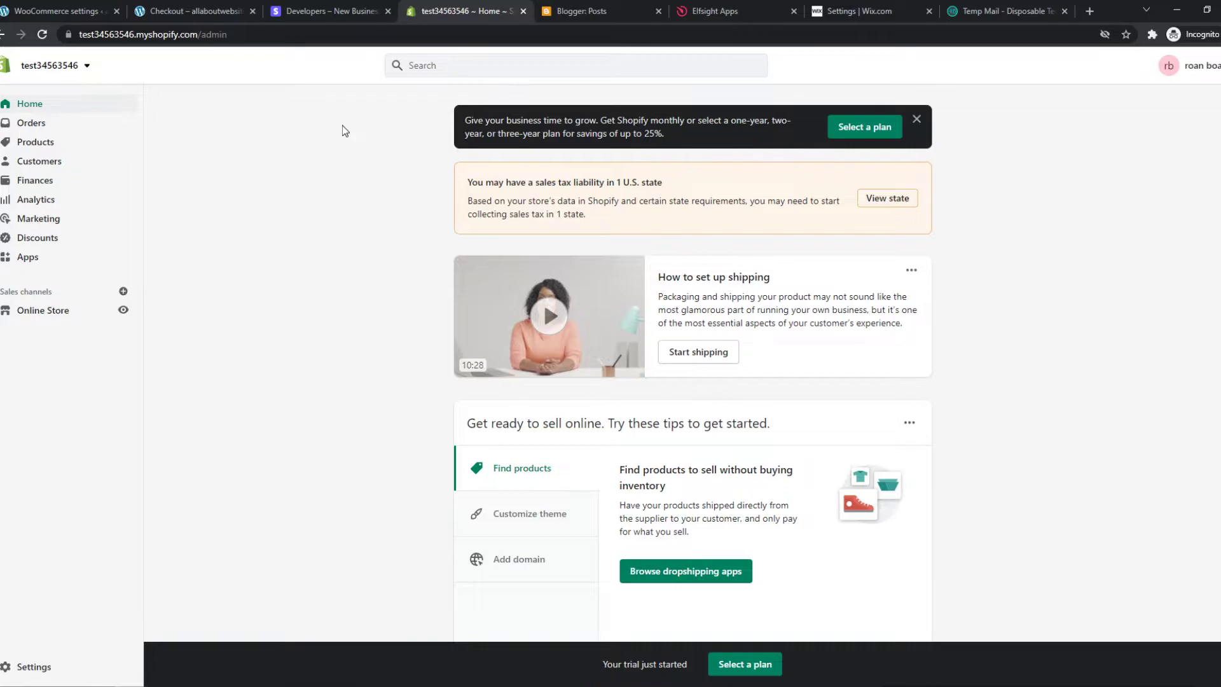
{"action": "left_click", "coordinate": [35, 141]}
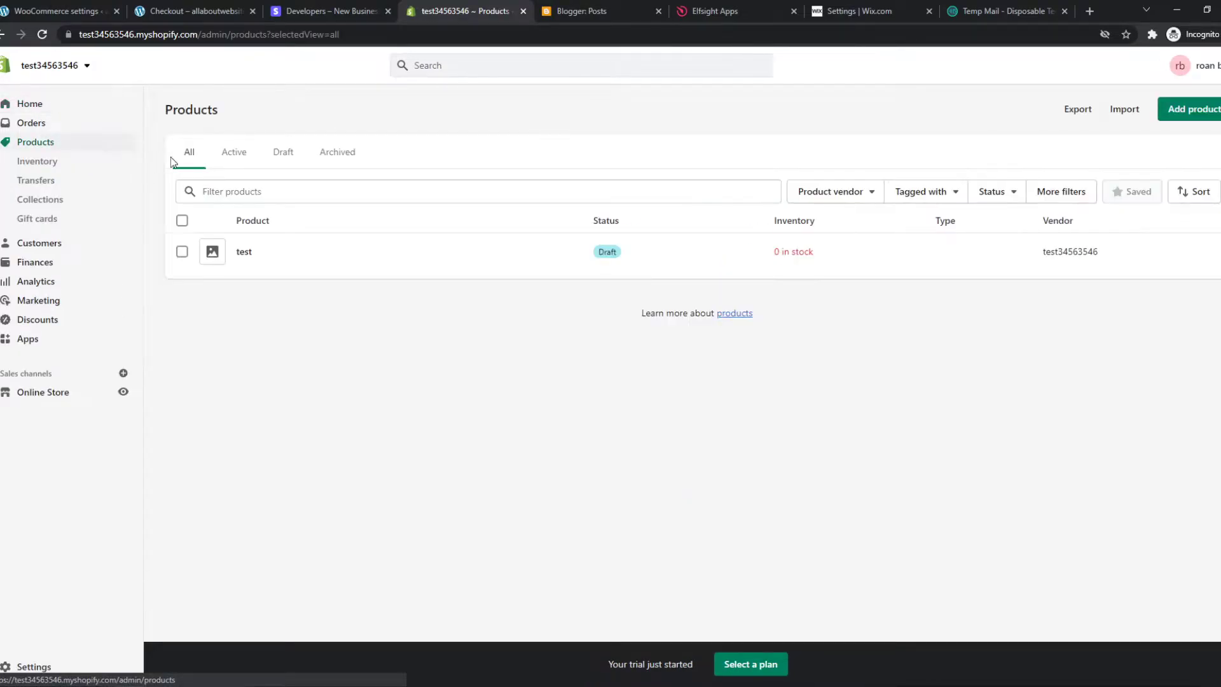
{"action": "left_click", "coordinate": [288, 262]}
{"action": "scroll", "coordinate": [353, 265], "scroll_direction": "down", "scroll_amount": 3}
{"action": "scroll", "coordinate": [354, 265], "scroll_direction": "down", "scroll_amount": 5}
{"action": "scroll", "coordinate": [353, 264], "scroll_direction": "down", "scroll_amount": 3}
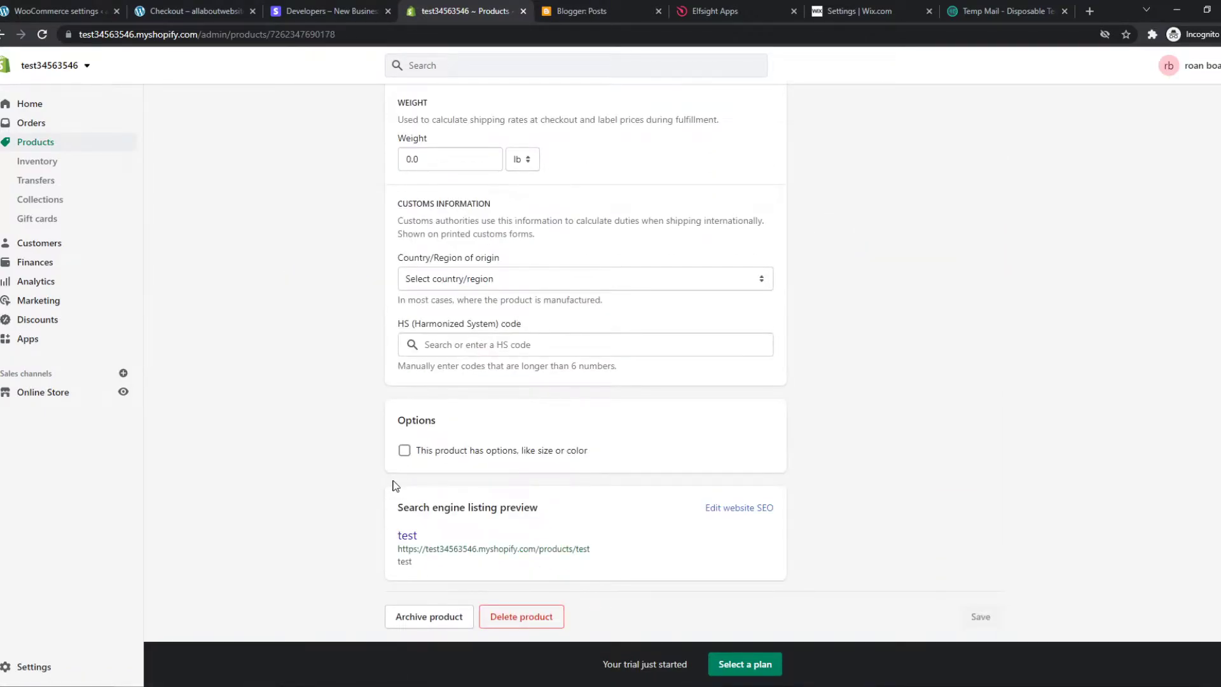
Step: Copy the test product's page URL from its search engine listing preview
{"action": "left_click_drag", "start_coordinate": [397, 507], "coordinate": [561, 512]}
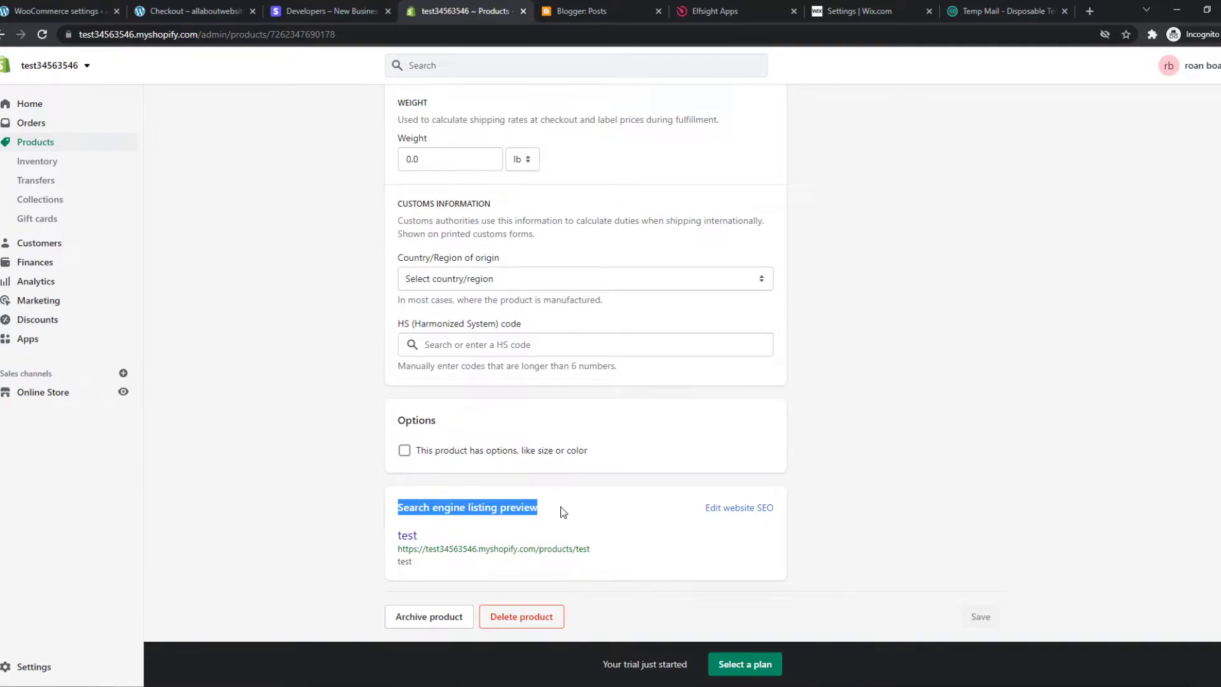
{"action": "left_click_drag", "start_coordinate": [601, 548], "coordinate": [394, 554]}
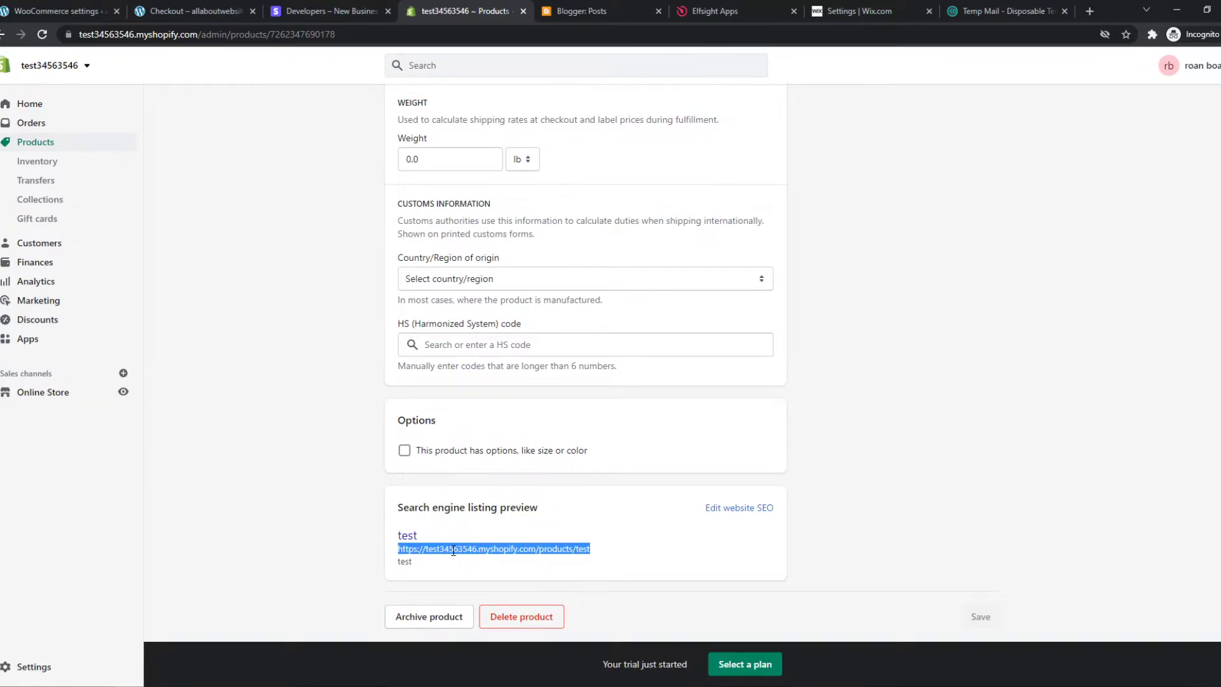
{"action": "right_click", "coordinate": [453, 551]}
{"action": "left_click", "coordinate": [477, 561]}
{"action": "left_click", "coordinate": [649, 554]}
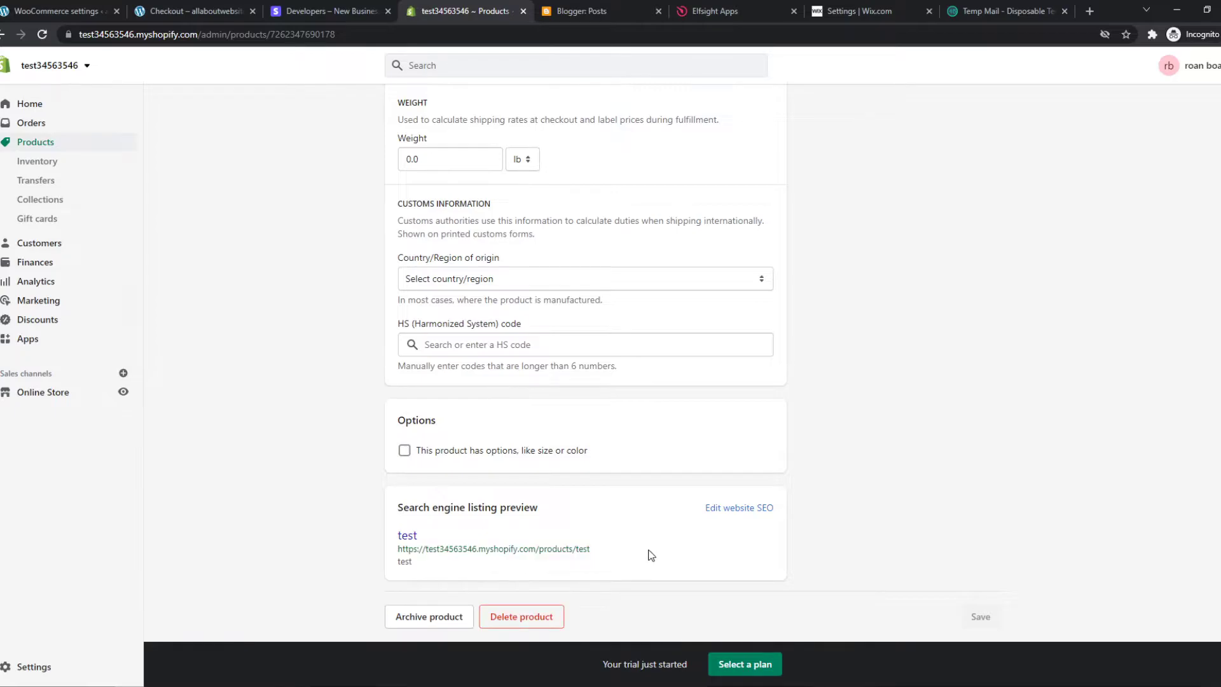
Step: Open the Untitled Blogger post in Compose view and place the cursor in its body
{"action": "left_click", "coordinate": [606, 11]}
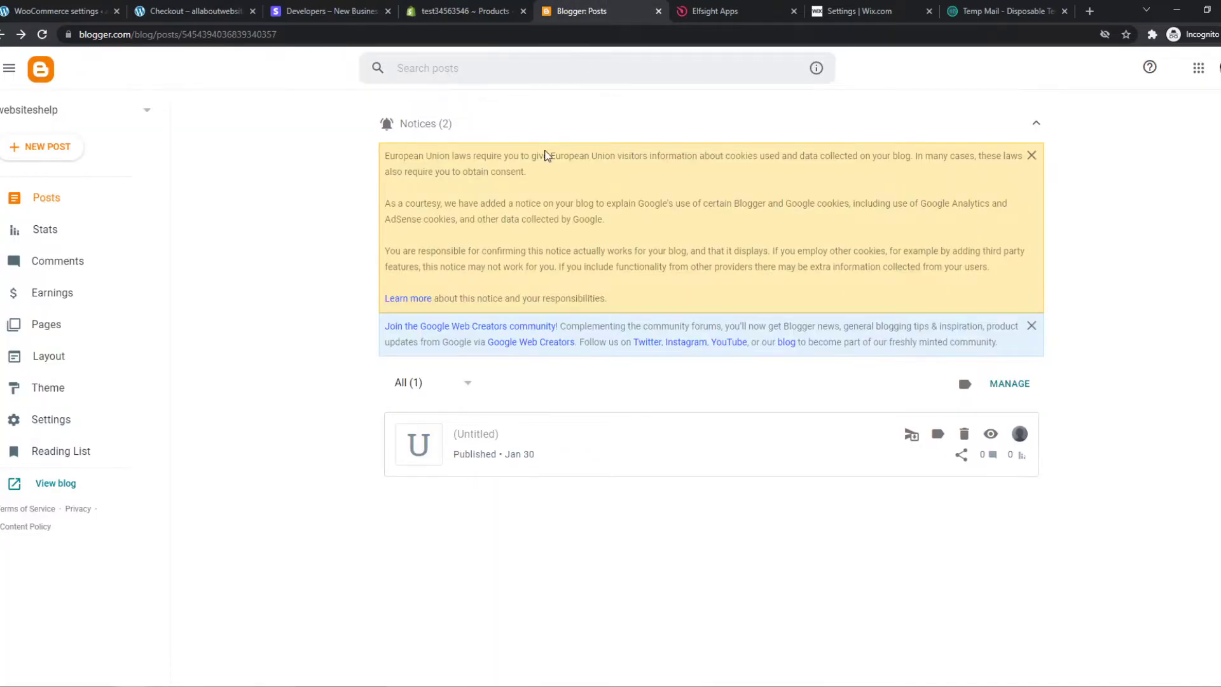
{"action": "left_click", "coordinate": [600, 462]}
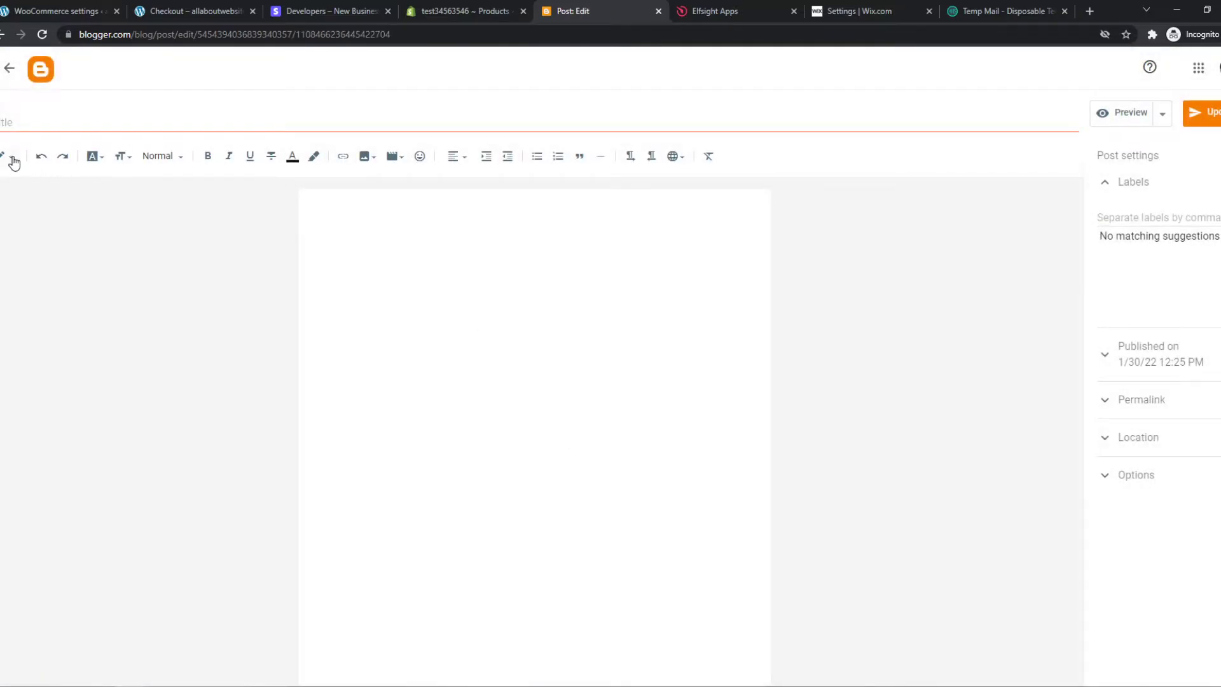
{"action": "left_click", "coordinate": [16, 162]}
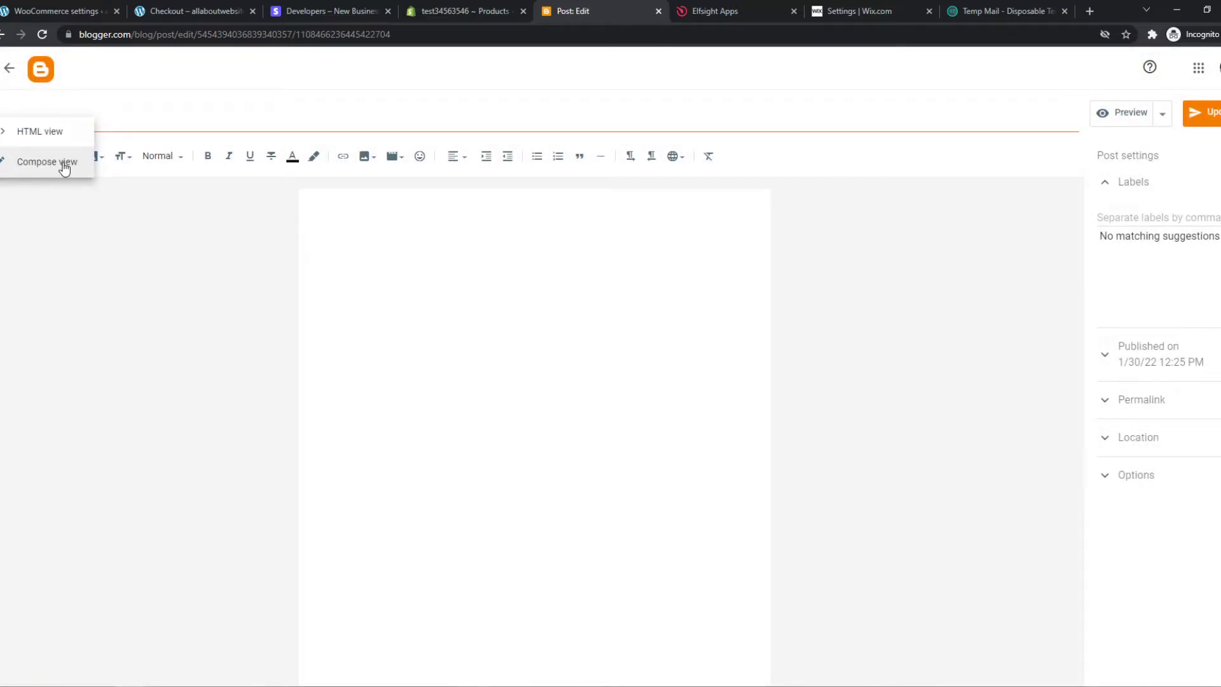
{"action": "left_click", "coordinate": [38, 160]}
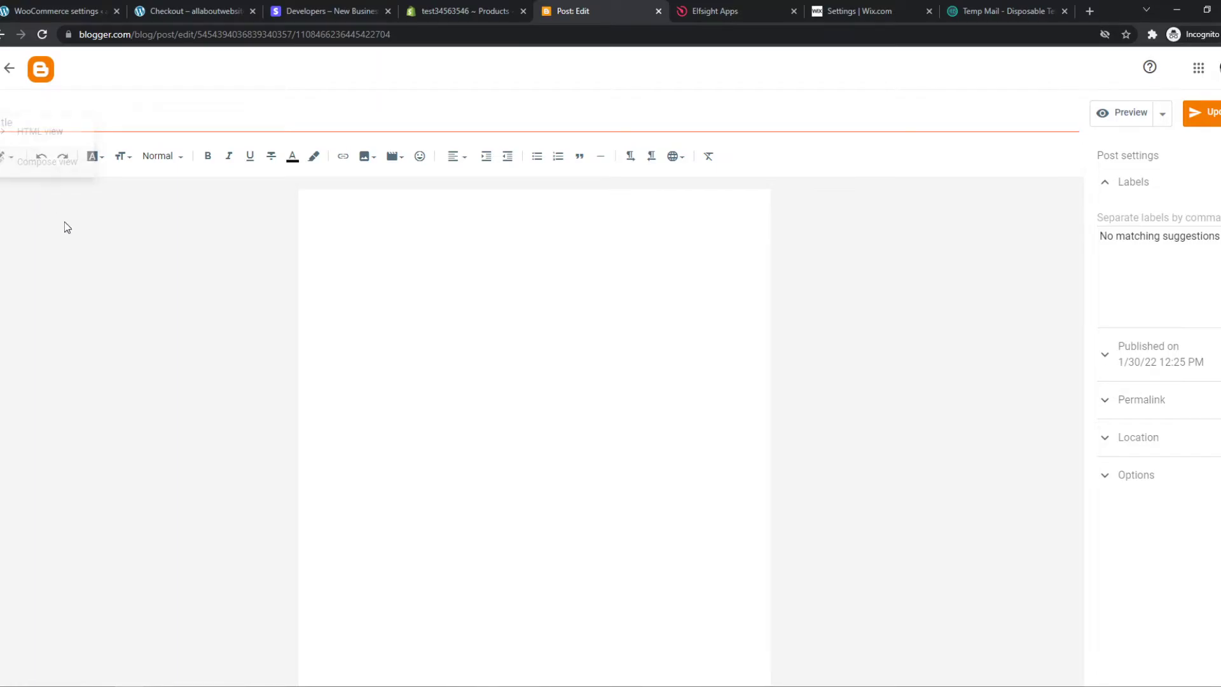
{"action": "left_click", "coordinate": [384, 232]}
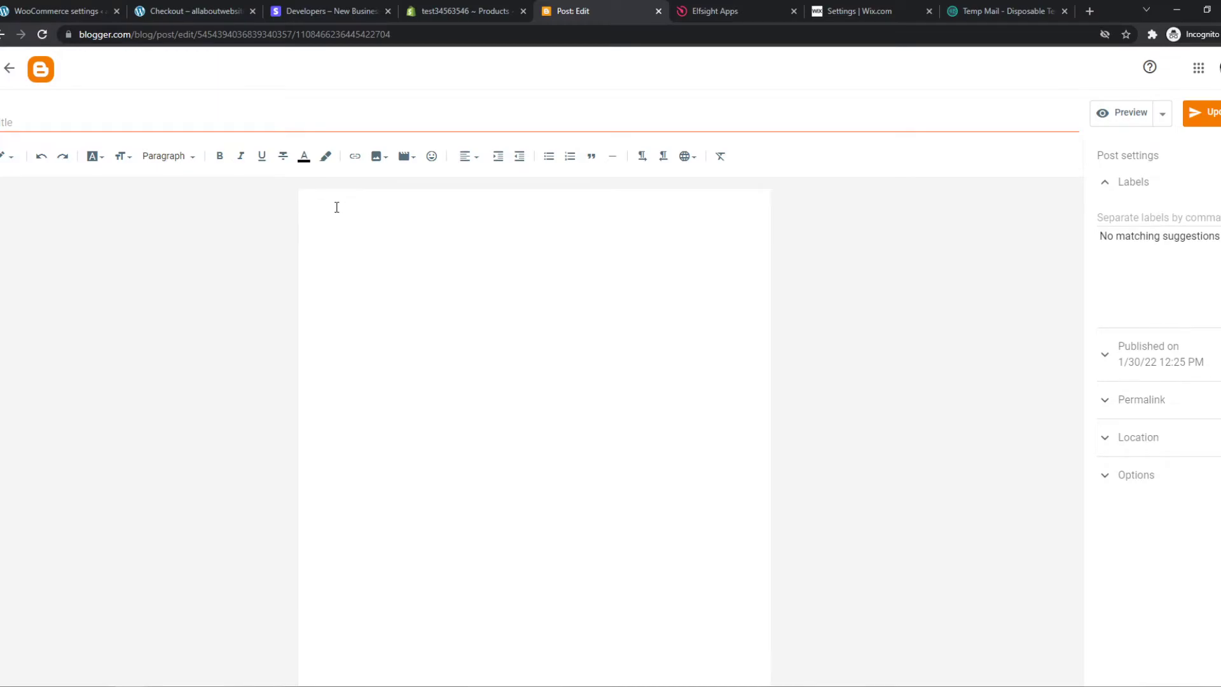
{"action": "type", "text": "Buy here"}
Step: Link 'Buy here' to the pasted Shopify product URL, opening in a new window
{"action": "left_click_drag", "start_coordinate": [352, 207], "coordinate": [310, 207]}
{"action": "left_click", "coordinate": [354, 156]}
{"action": "left_click", "coordinate": [547, 357]}
{"action": "key", "text": "ctrl+v"}
{"action": "left_click", "coordinate": [528, 393]}
{"action": "left_click", "coordinate": [687, 453]}
Step: Preview the post on the blog, then return to the Shopify product page
{"action": "left_click", "coordinate": [376, 317]}
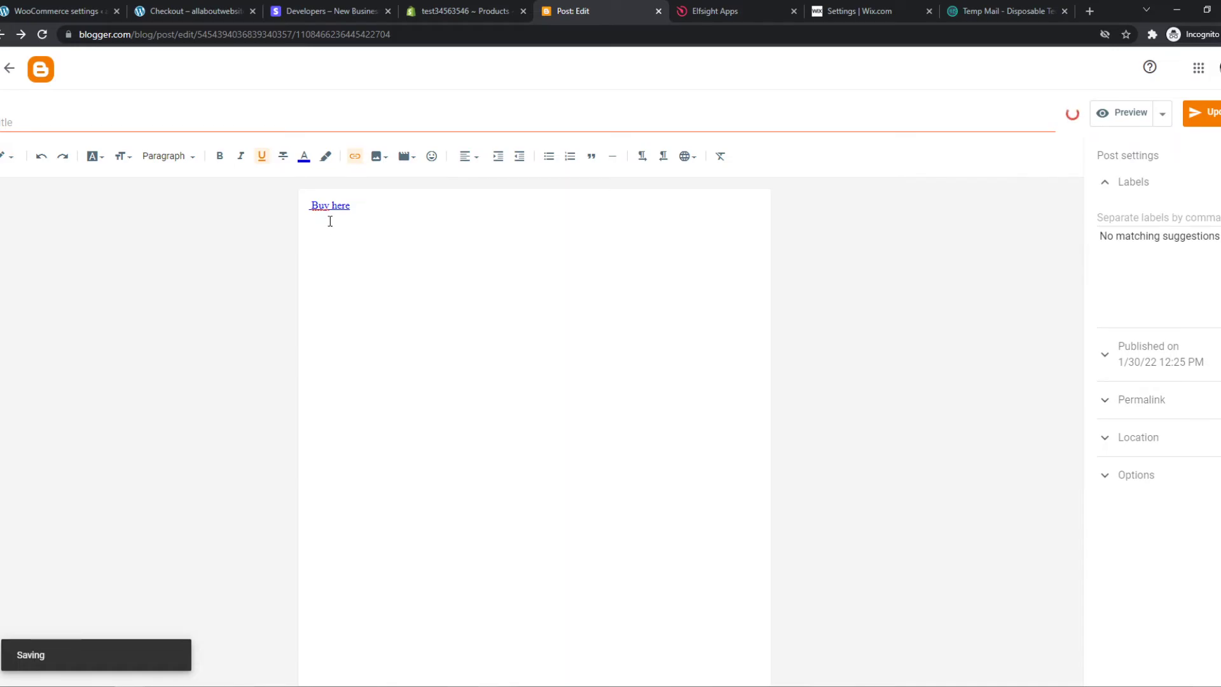
{"action": "left_click", "coordinate": [1108, 116]}
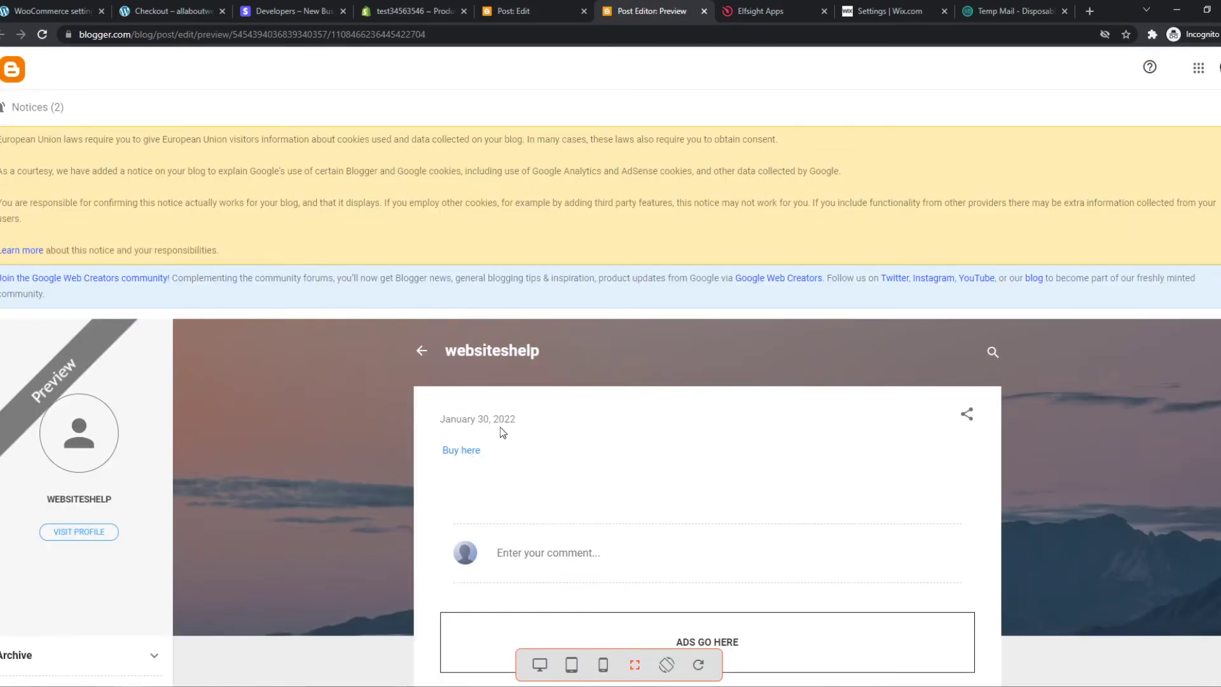
{"action": "left_click", "coordinate": [411, 11]}
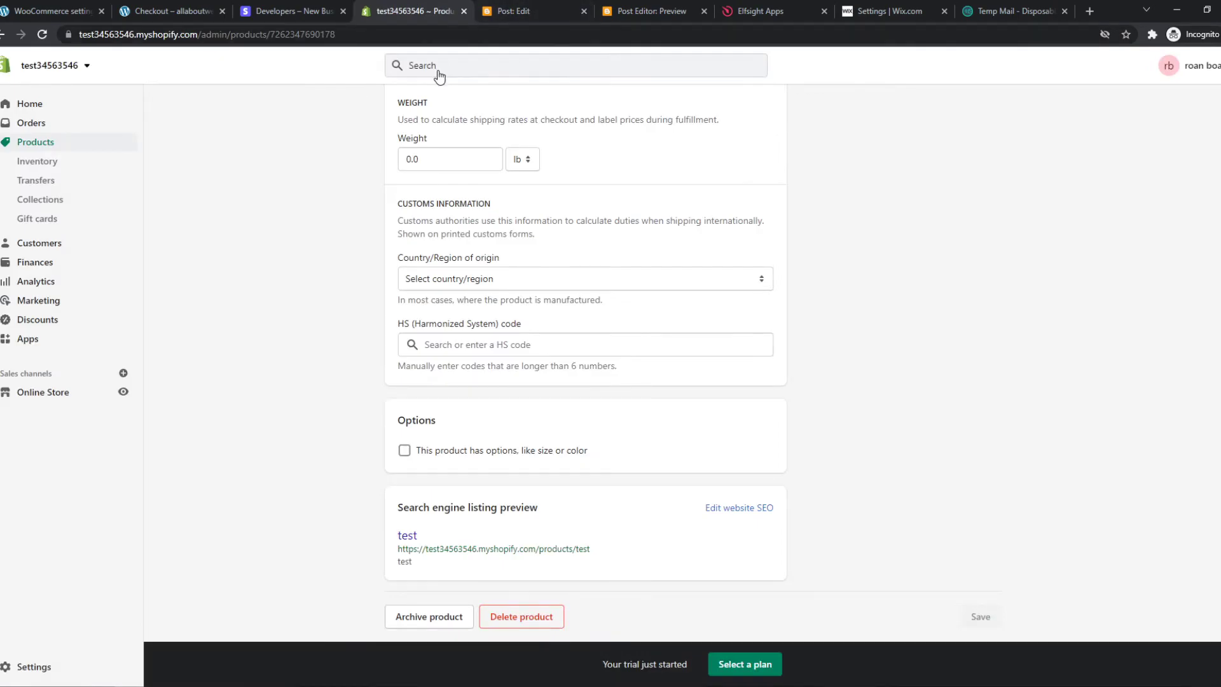
{"action": "scroll", "coordinate": [443, 191], "scroll_direction": "up", "scroll_amount": 3}
{"action": "scroll", "coordinate": [534, 82], "scroll_direction": "up", "scroll_amount": 3}
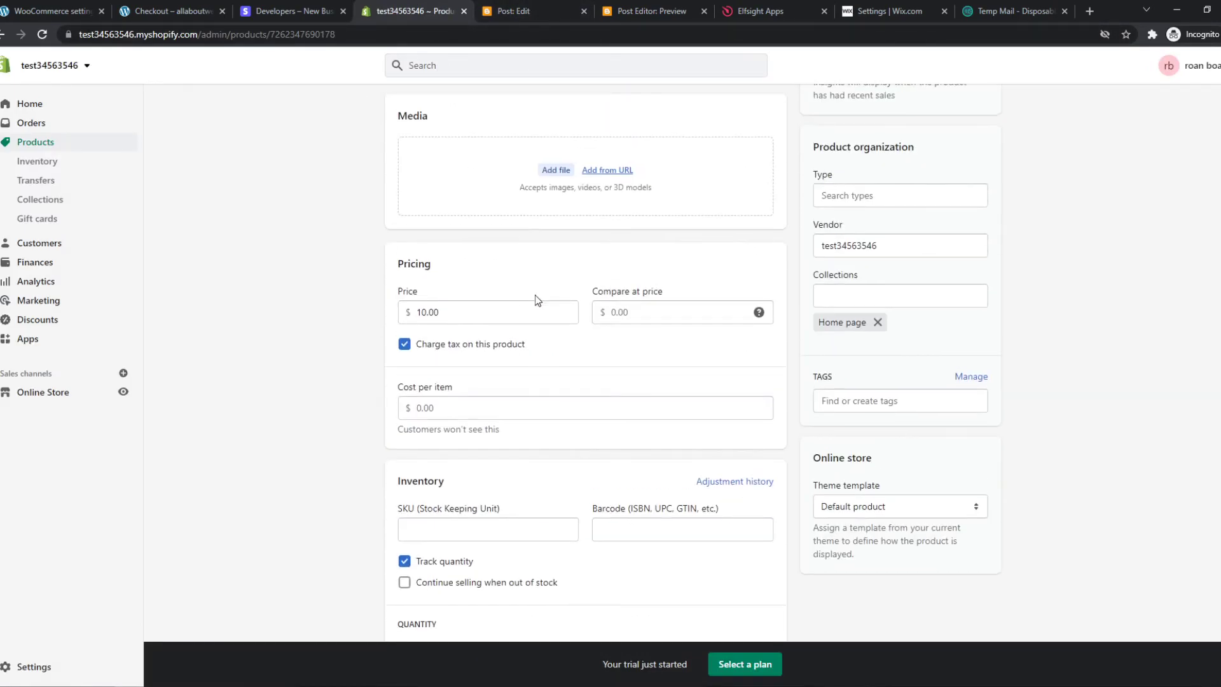
{"action": "scroll", "coordinate": [533, 83], "scroll_direction": "up", "scroll_amount": 3}
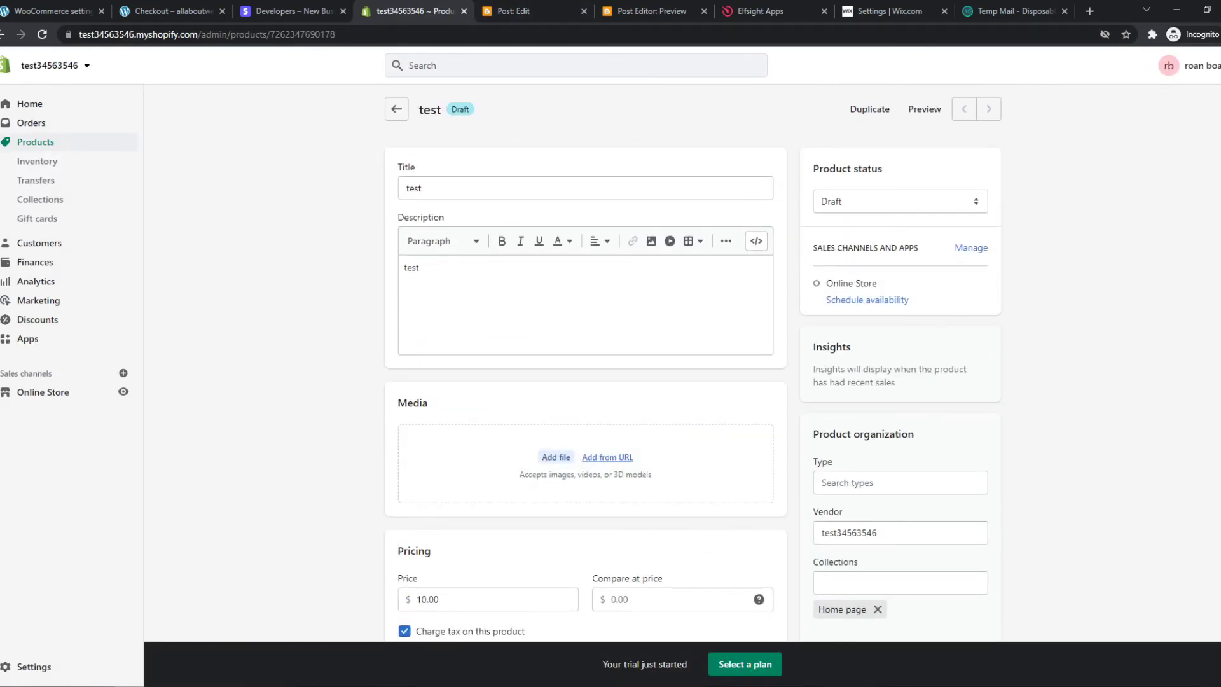